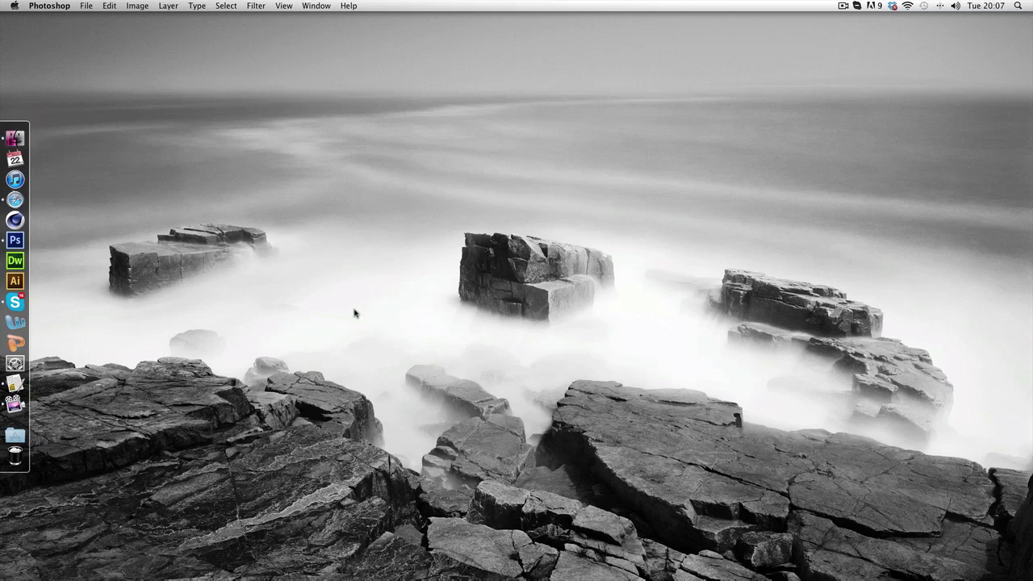
Duplicate Layer 0, then apply Solarize to the copy and invert its colours
{"action": "left_click", "coordinate": [5, 241]}
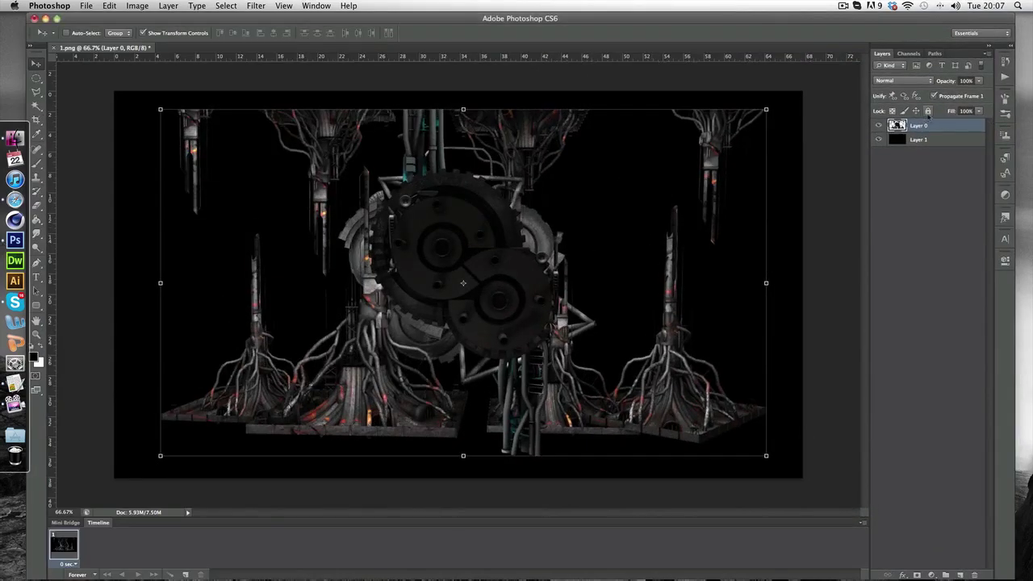
{"action": "key", "text": "super+j"}
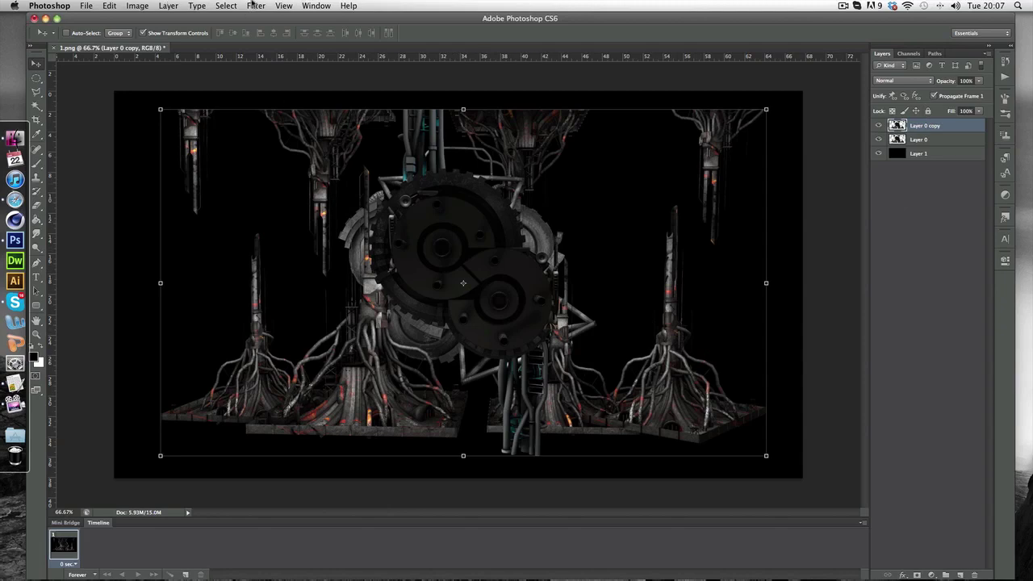
{"action": "left_click", "coordinate": [255, 5]}
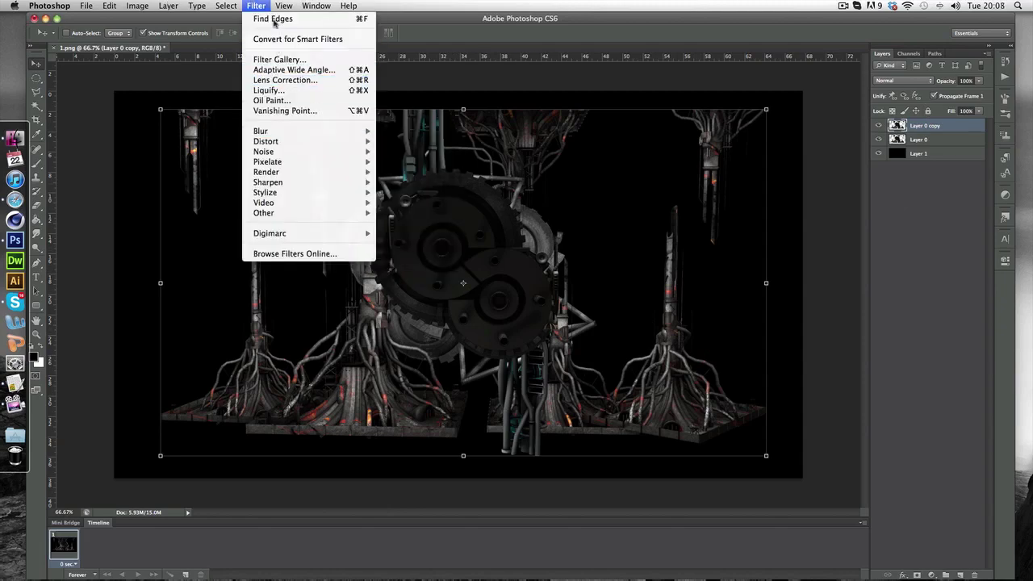
{"action": "mouse_move", "coordinate": [282, 194]}
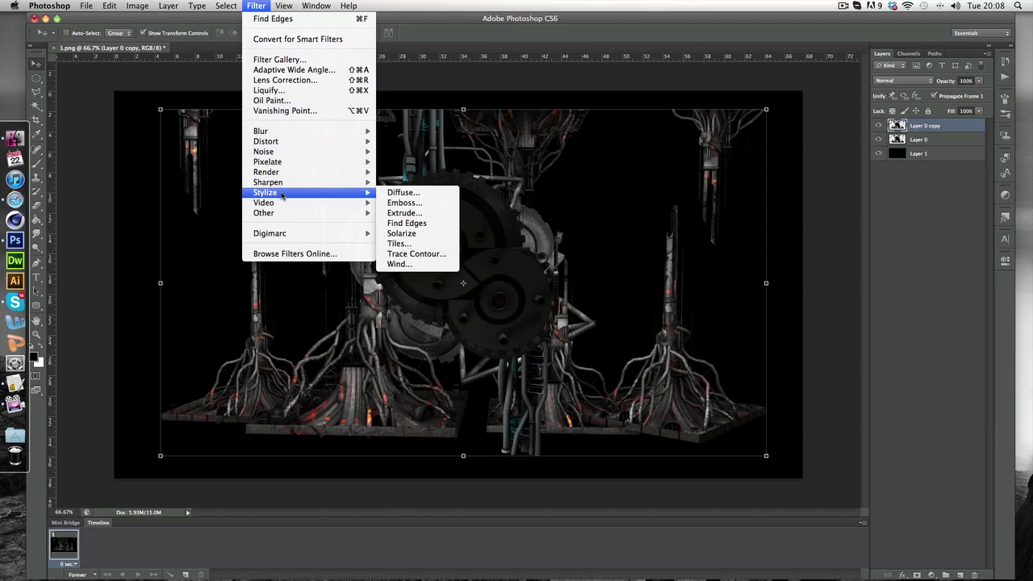
{"action": "left_click", "coordinate": [407, 233]}
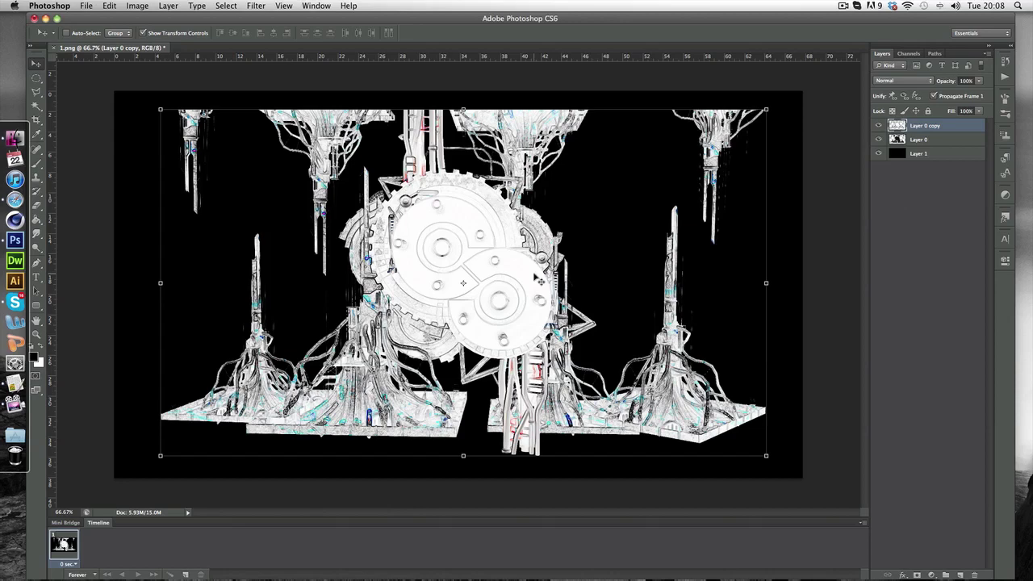
{"action": "key", "text": "super+i"}
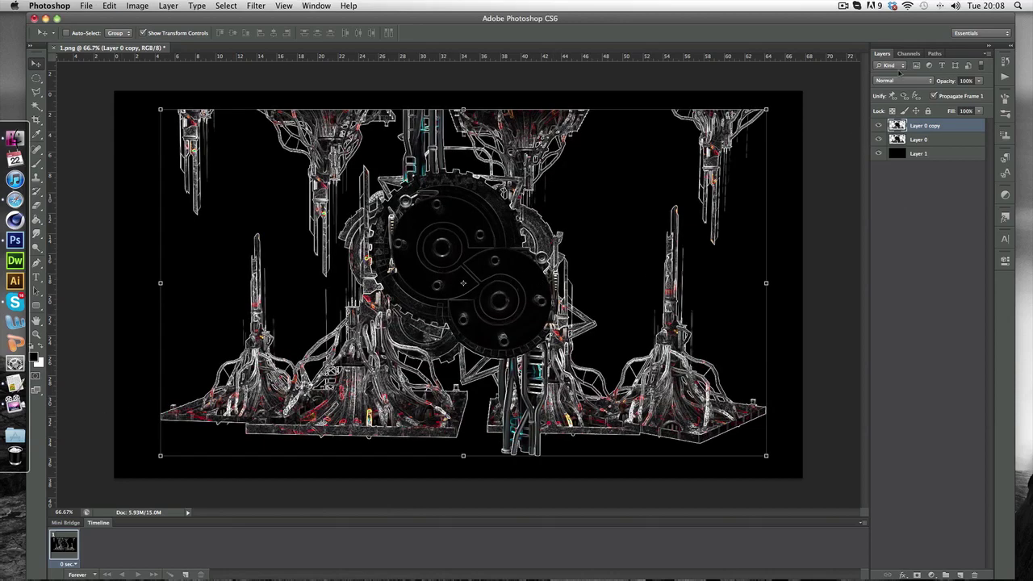
Set the Layer 0 copy to Lighten blend mode and drag its opacity down toward 37%
{"action": "left_click", "coordinate": [893, 84]}
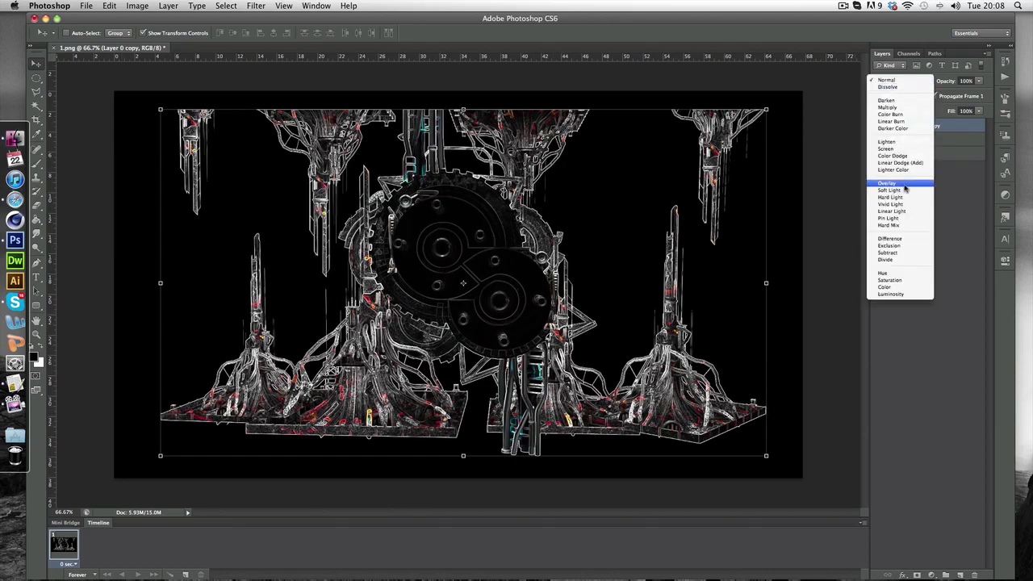
{"action": "left_click", "coordinate": [891, 142]}
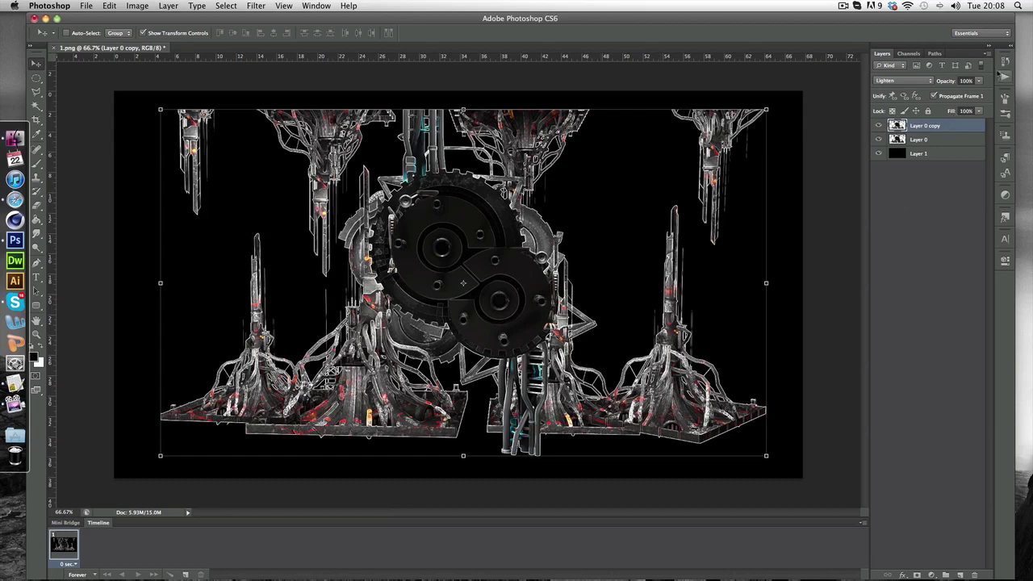
{"action": "left_click", "coordinate": [978, 80]}
{"action": "left_click_drag", "start_coordinate": [955, 92], "coordinate": [966, 95]}
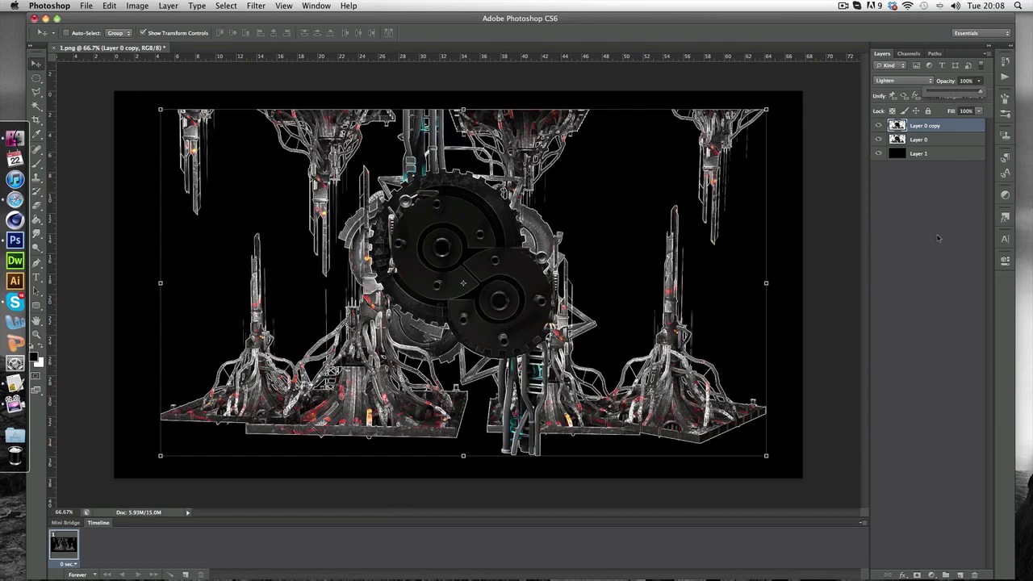
Discard the earlier copies and make a fresh duplicate of Layer 0
{"action": "left_click", "coordinate": [938, 205]}
{"action": "left_click", "coordinate": [929, 130]}
{"action": "key", "text": "super+j"}
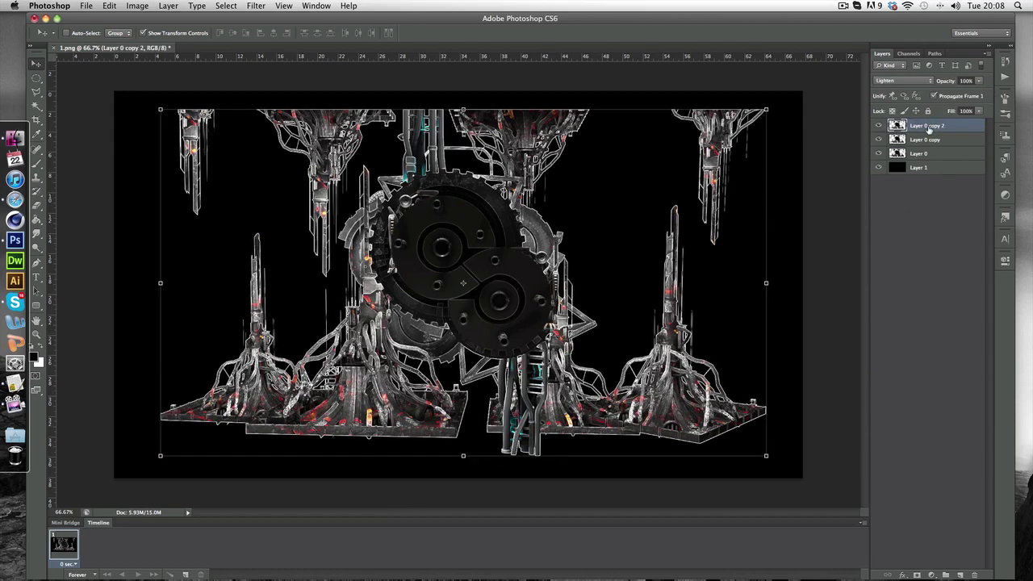
{"action": "key", "text": "BackSpace"}
{"action": "key", "text": "BackSpace"}
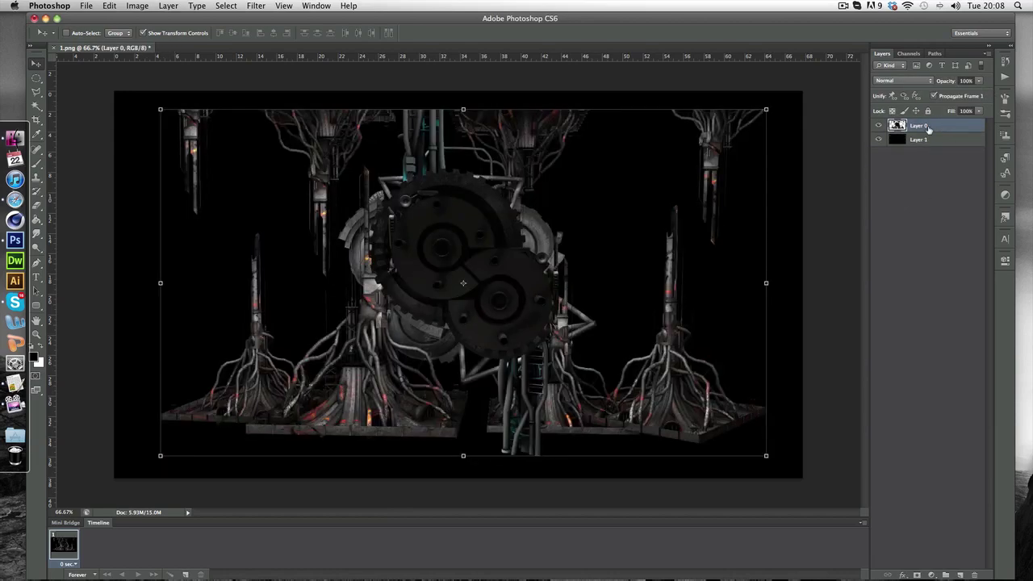
{"action": "key", "text": "super+j"}
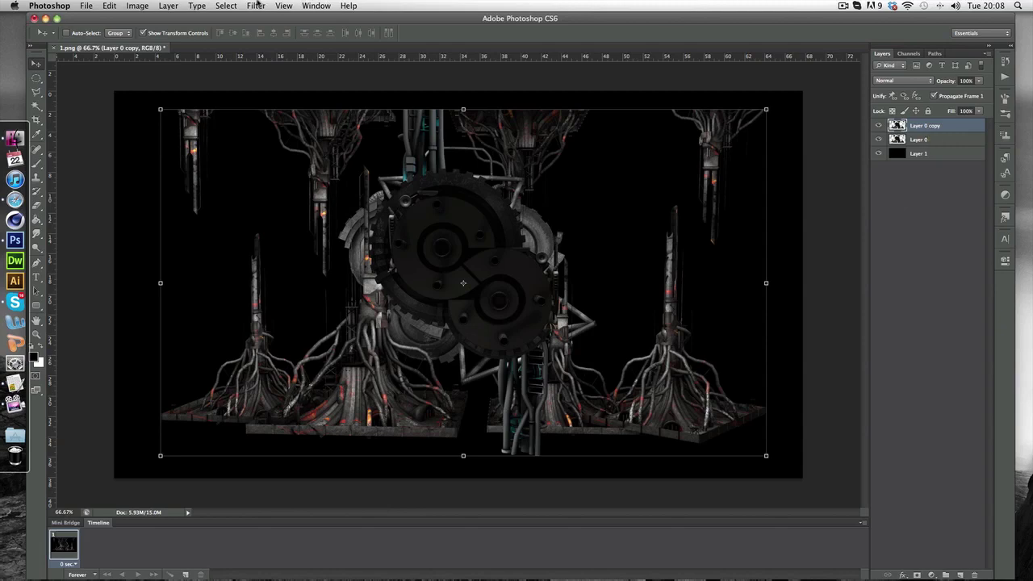
Open Smart Blur on the new copy and zoom its preview to 50%
{"action": "left_click", "coordinate": [256, 4]}
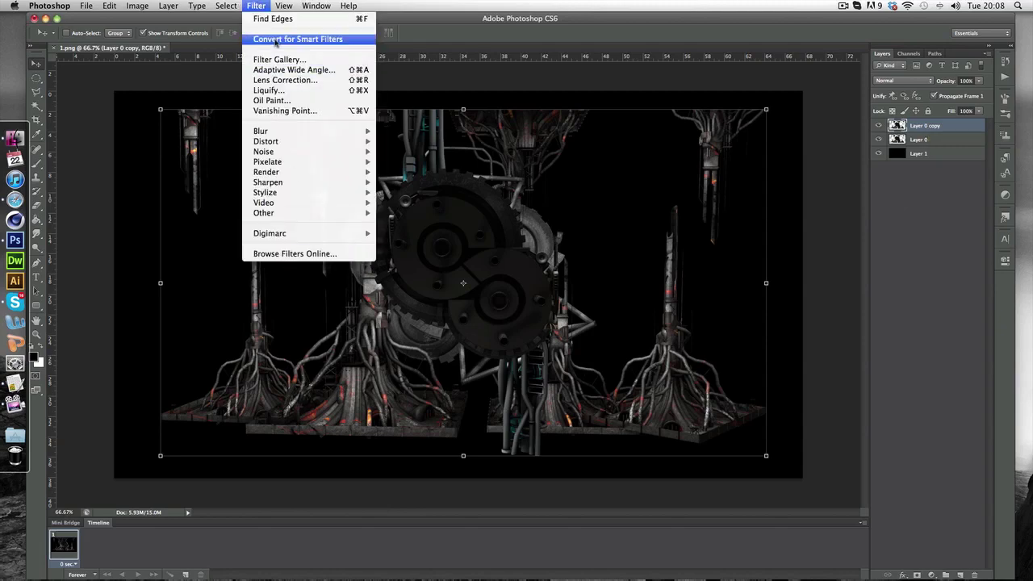
{"action": "mouse_move", "coordinate": [289, 185]}
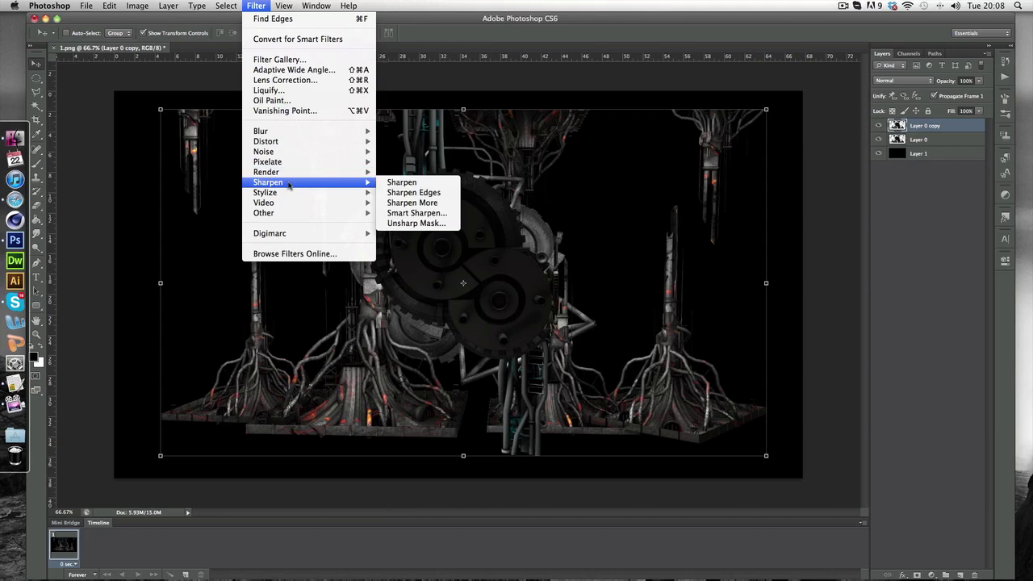
{"action": "mouse_move", "coordinate": [293, 133]}
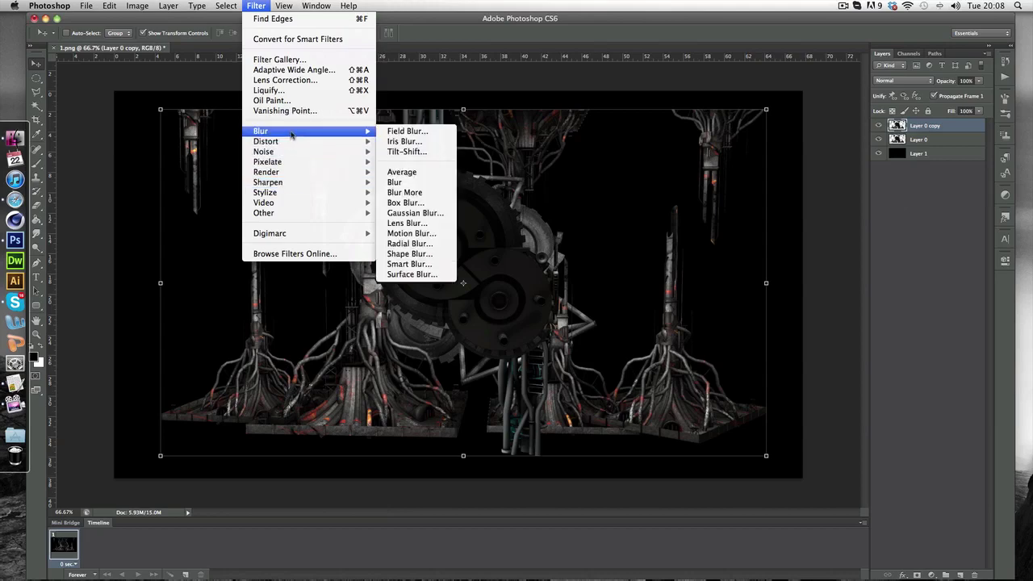
{"action": "left_click", "coordinate": [431, 267]}
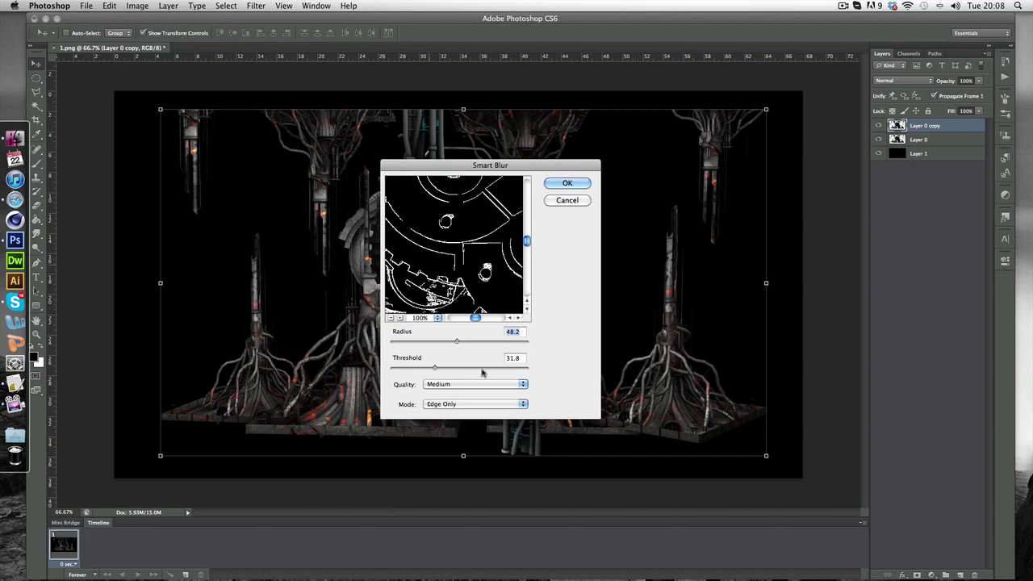
{"action": "left_click", "coordinate": [391, 318]}
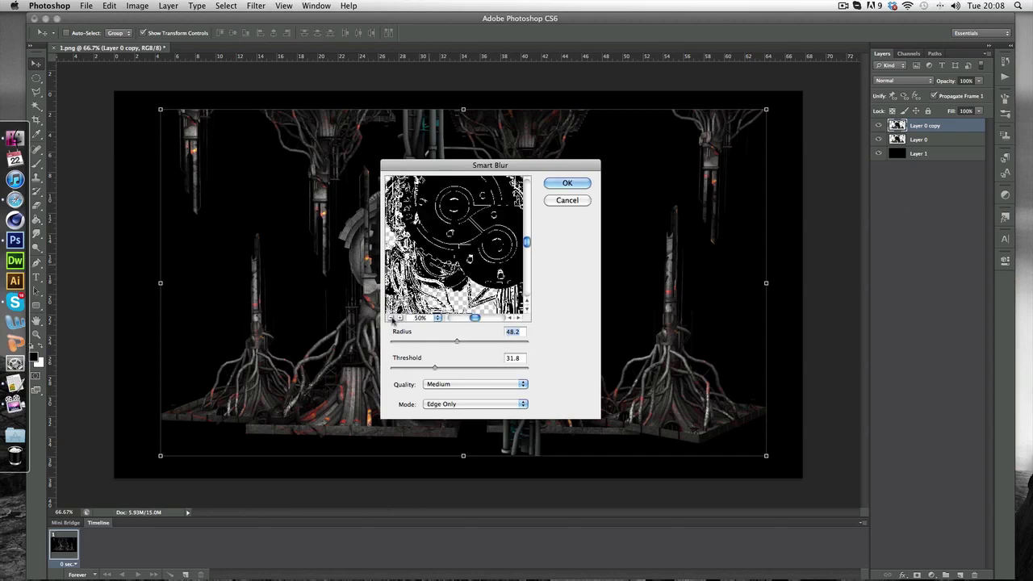
Apply Smart Blur in Edge Only mode with radius 67.1 and threshold 18.6
{"action": "left_click", "coordinate": [442, 404]}
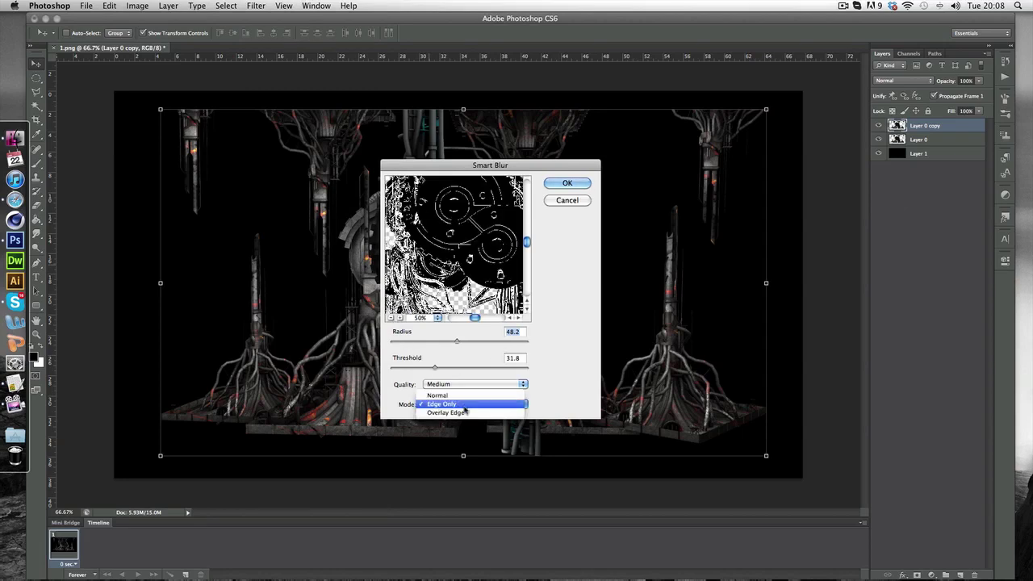
{"action": "left_click", "coordinate": [476, 413]}
{"action": "left_click", "coordinate": [428, 405]}
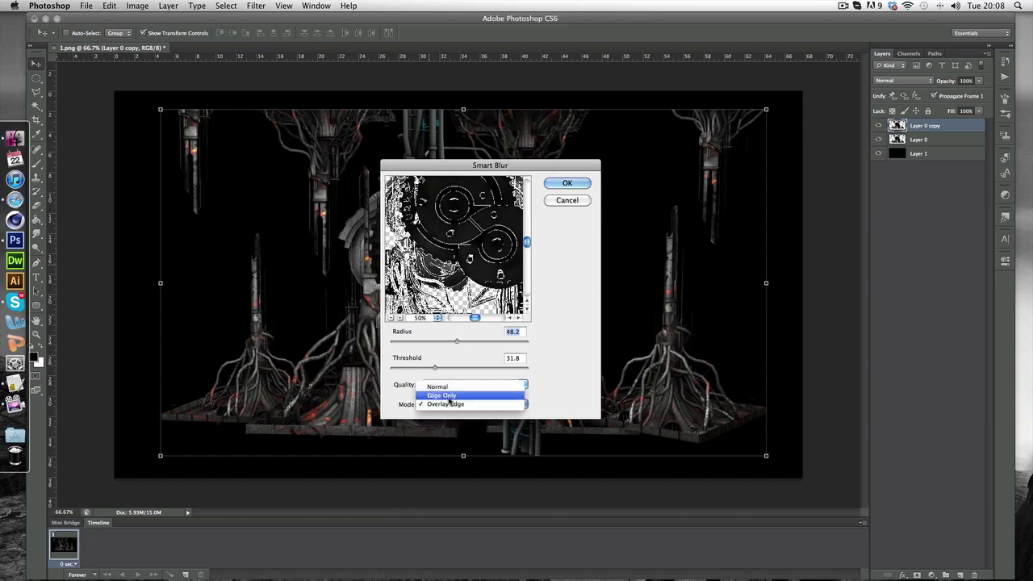
{"action": "left_click", "coordinate": [422, 399]}
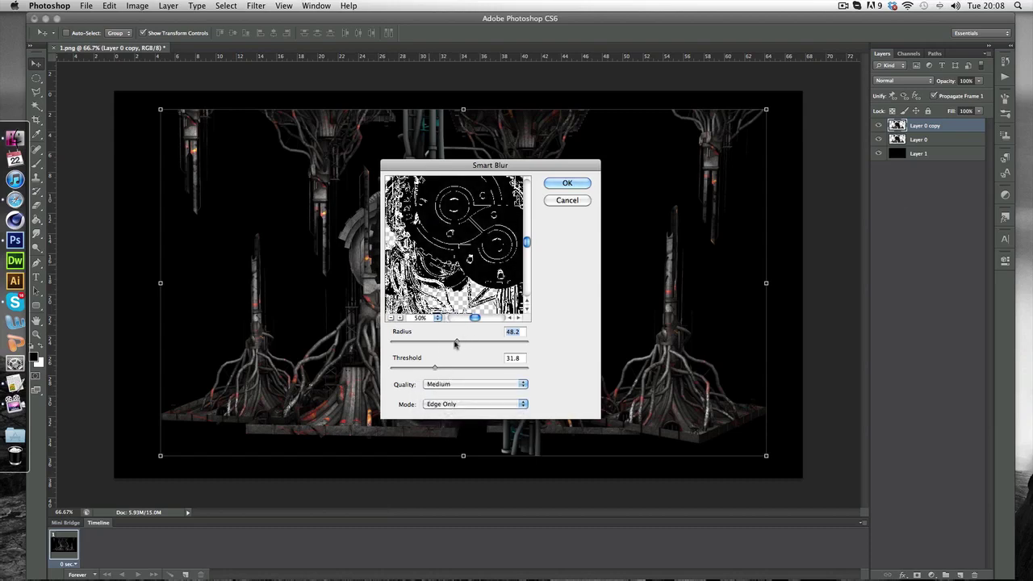
{"action": "left_click_drag", "start_coordinate": [456, 341], "coordinate": [419, 369]}
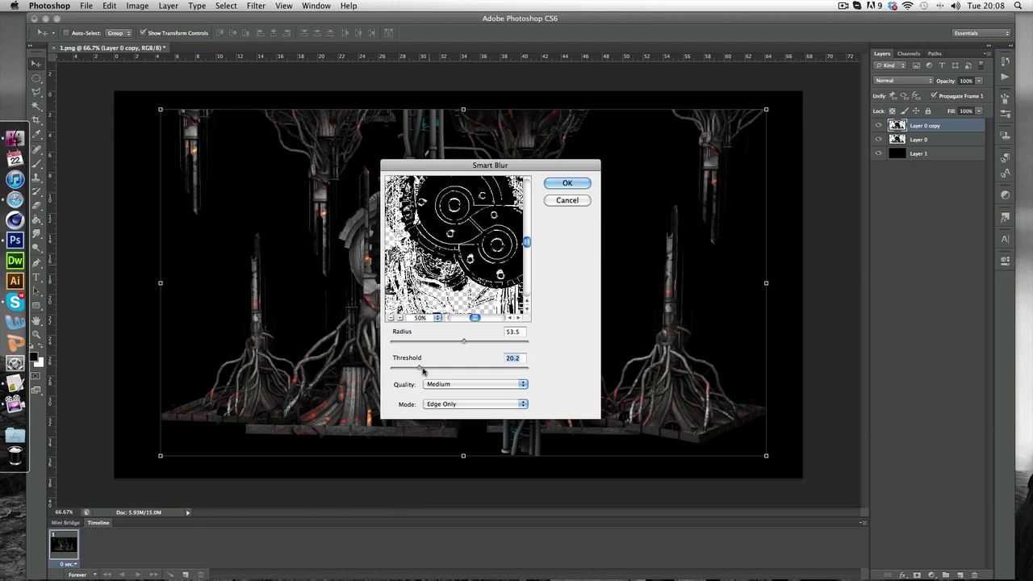
{"action": "mouse_move", "coordinate": [423, 370]}
{"action": "left_mouse_down"}
{"action": "mouse_move", "coordinate": [455, 368]}
{"action": "mouse_move", "coordinate": [438, 365]}
{"action": "mouse_move", "coordinate": [490, 342]}
{"action": "mouse_move", "coordinate": [464, 369]}
{"action": "mouse_move", "coordinate": [416, 369]}
{"action": "left_mouse_up"}
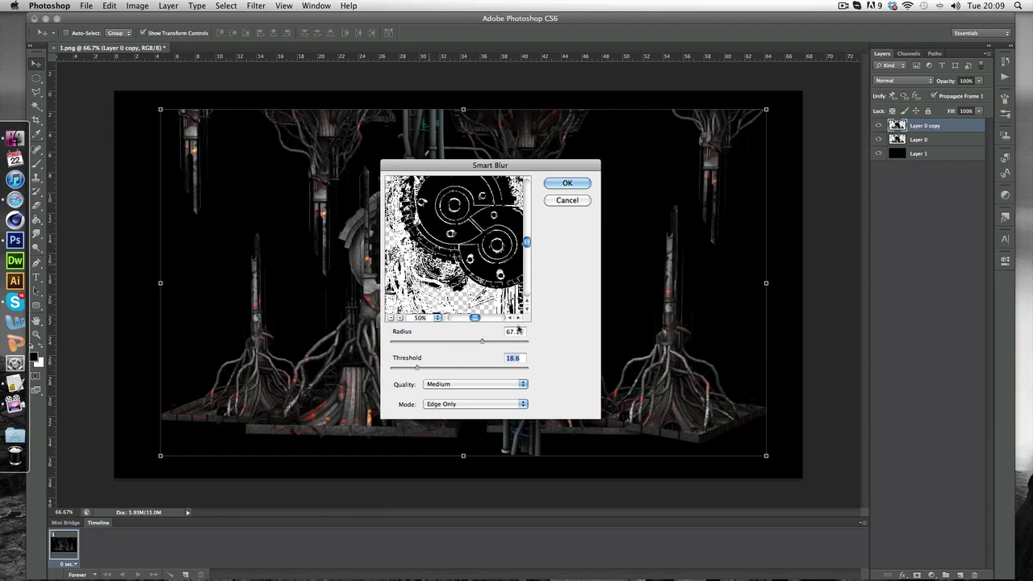
{"action": "left_click", "coordinate": [566, 183]}
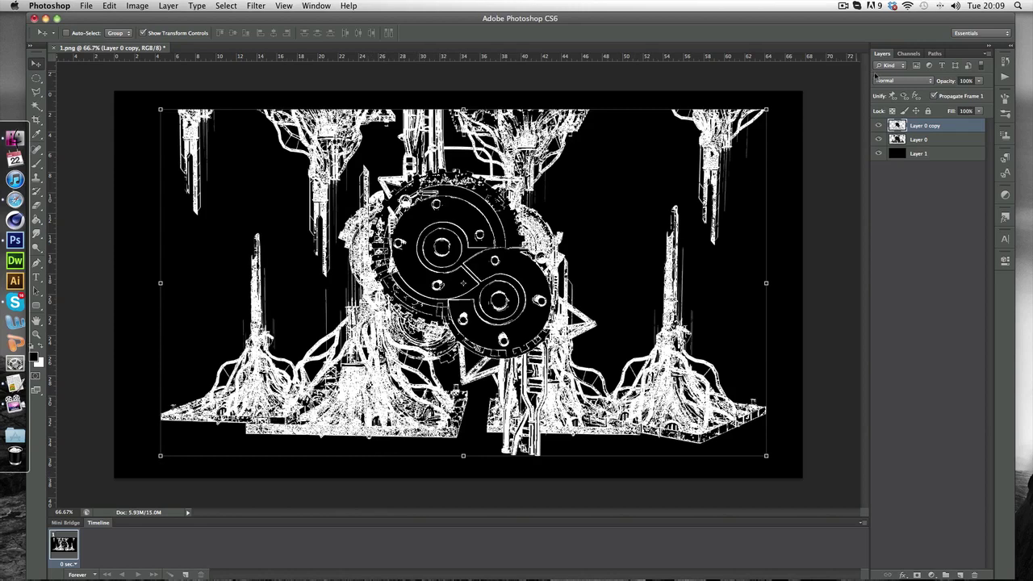
Set the white-edge Layer 0 copy to Lighten blend mode at 33% opacity
{"action": "left_click", "coordinate": [899, 81]}
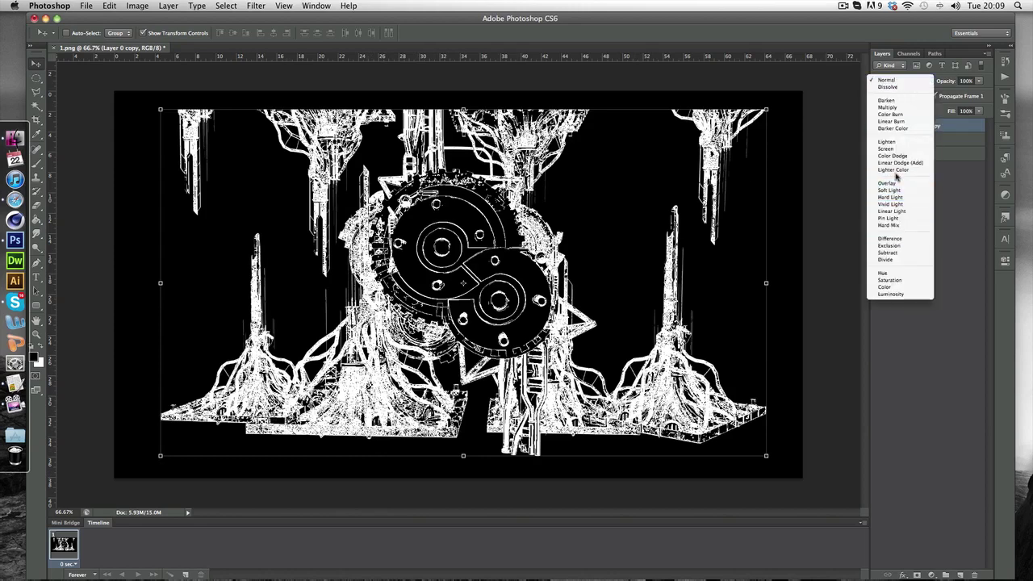
{"action": "left_click", "coordinate": [903, 142]}
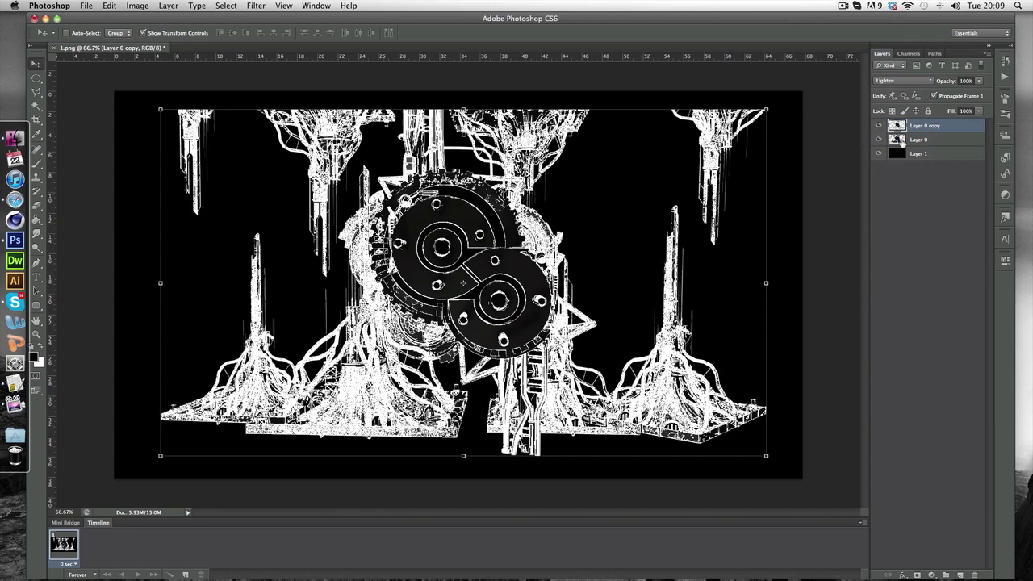
{"action": "left_click", "coordinate": [980, 80]}
{"action": "left_click_drag", "start_coordinate": [982, 92], "coordinate": [953, 95]}
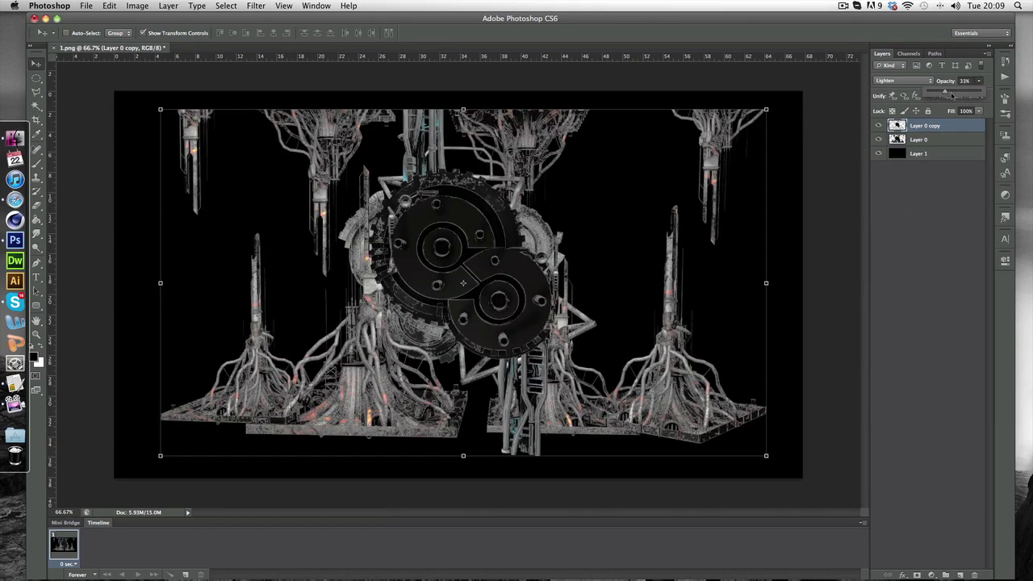
{"action": "left_click", "coordinate": [892, 267]}
{"action": "left_click", "coordinate": [928, 126]}
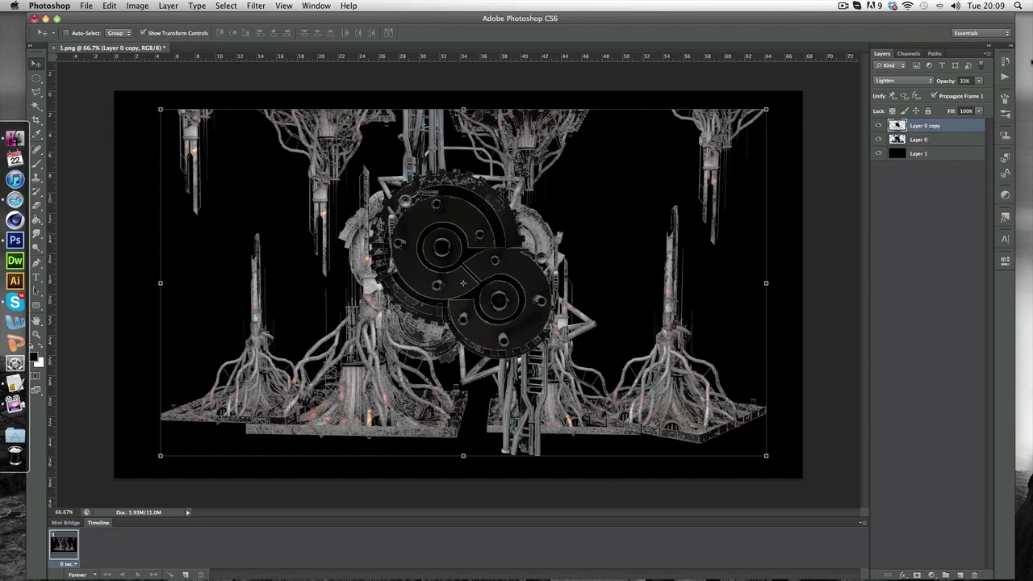
Delete the faded copy, duplicate Layer 0 again, and open Glowing Edges in the Filter Gallery
{"action": "key", "text": "BackSpace"}
{"action": "key", "text": "super+j"}
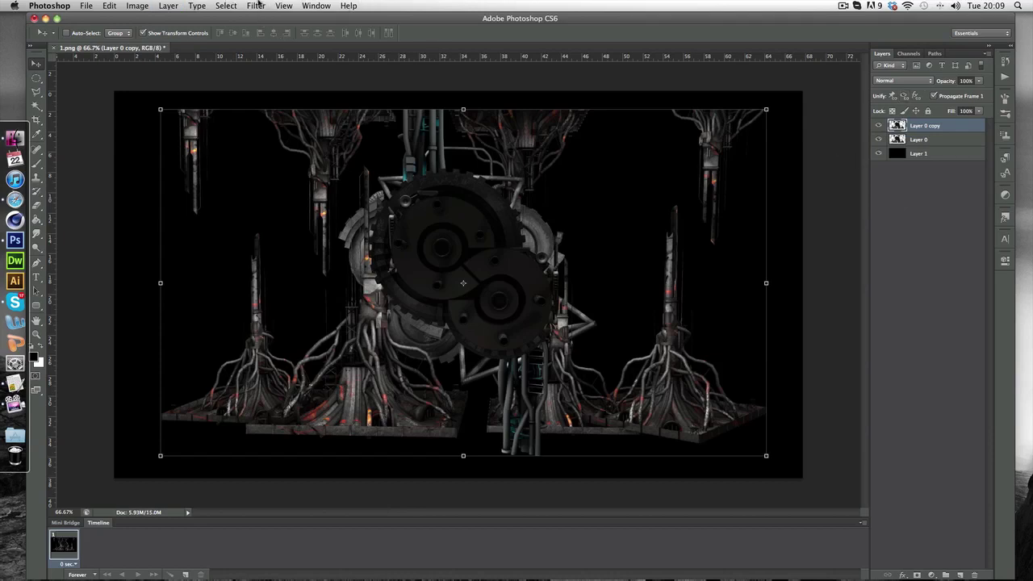
{"action": "left_click", "coordinate": [257, 6]}
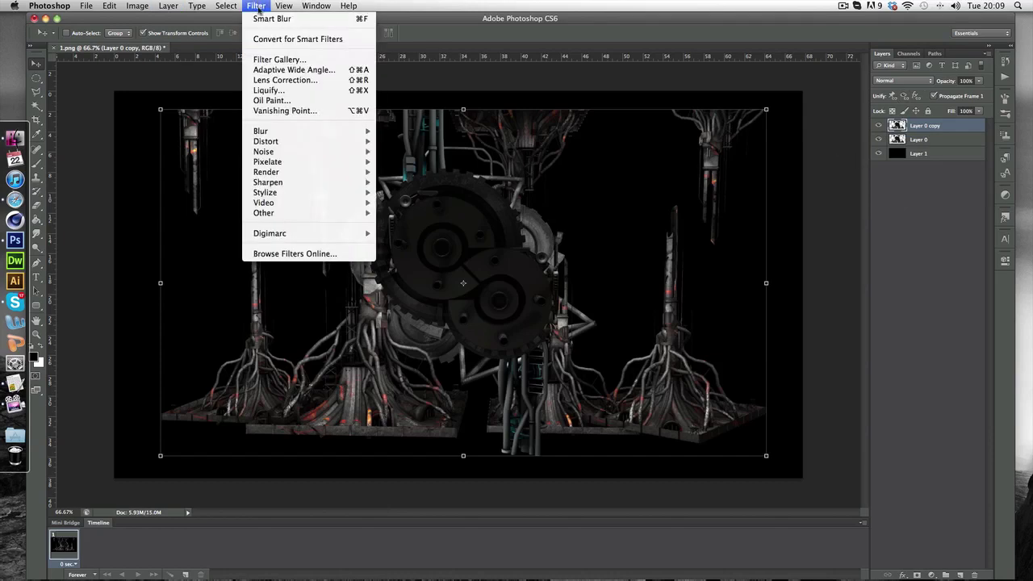
{"action": "left_click", "coordinate": [267, 60]}
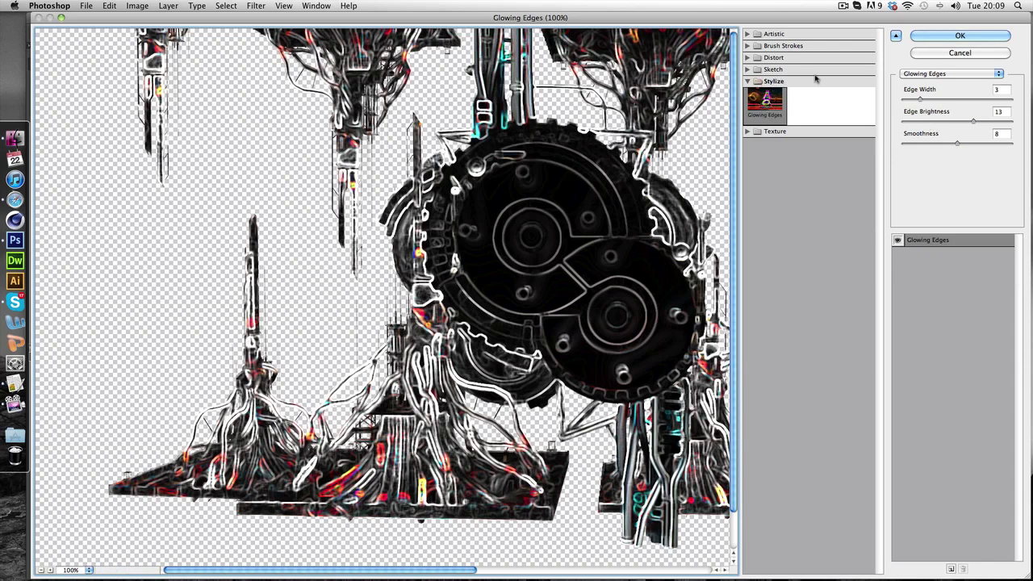
Set Glowing Edges to Edge Width 1, Edge Brightness 20, Smoothness 6
{"action": "mouse_move", "coordinate": [946, 98]}
{"action": "left_mouse_down"}
{"action": "mouse_move", "coordinate": [997, 100]}
{"action": "mouse_move", "coordinate": [913, 99]}
{"action": "mouse_move", "coordinate": [941, 99]}
{"action": "left_mouse_up"}
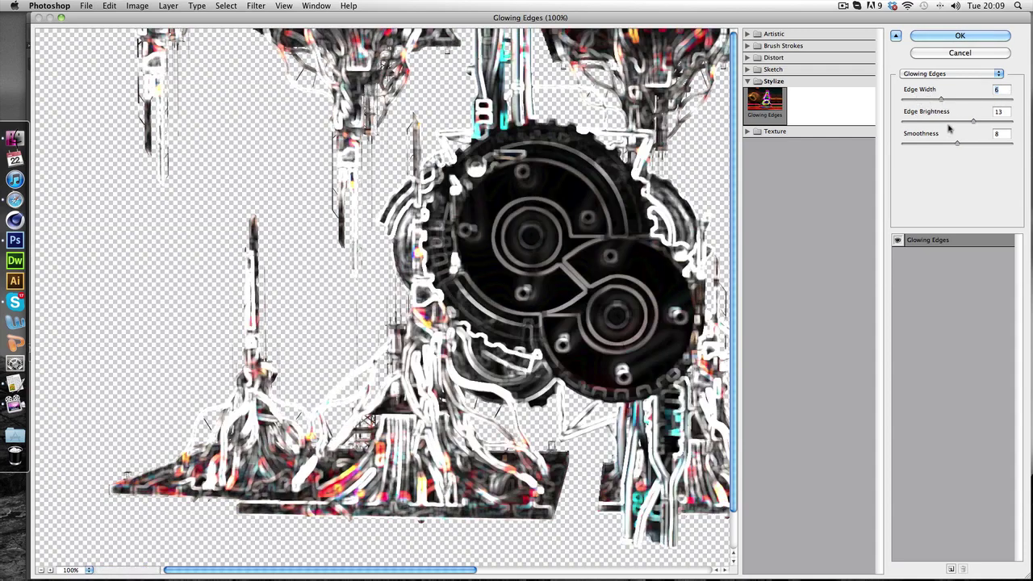
{"action": "left_click_drag", "start_coordinate": [972, 122], "coordinate": [903, 101]}
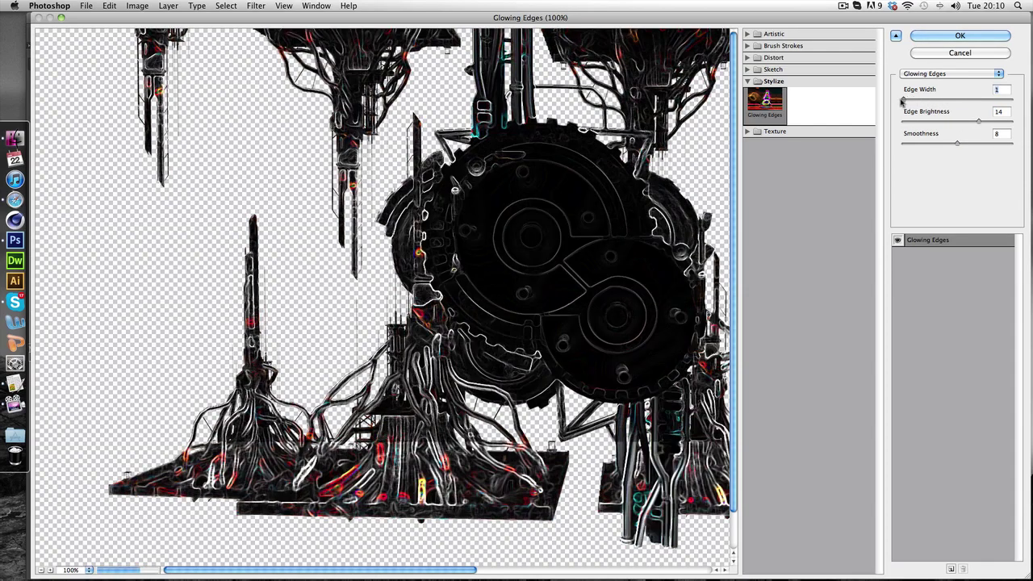
{"action": "left_click_drag", "start_coordinate": [978, 121], "coordinate": [1030, 120]}
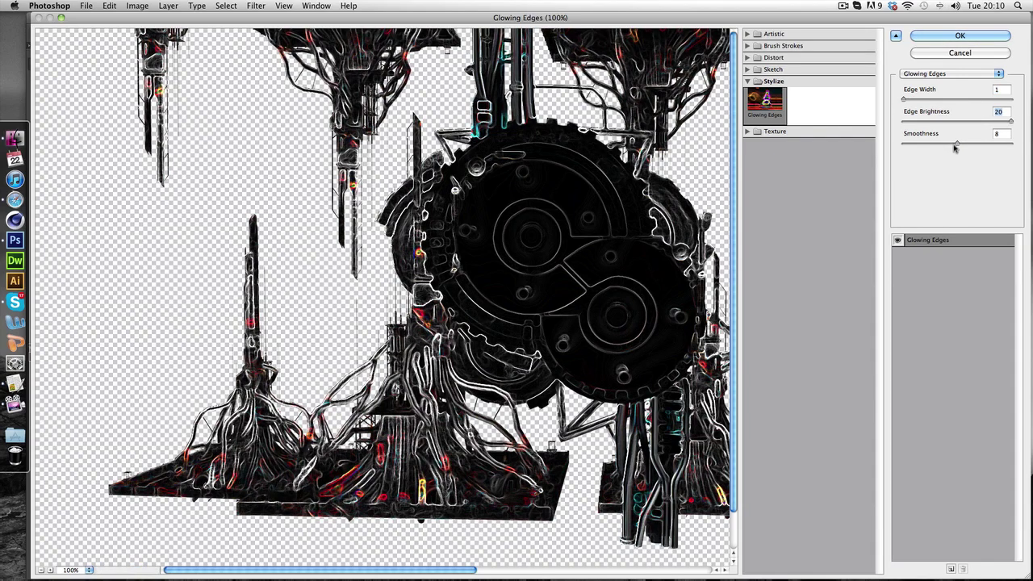
{"action": "left_click_drag", "start_coordinate": [959, 145], "coordinate": [925, 145]}
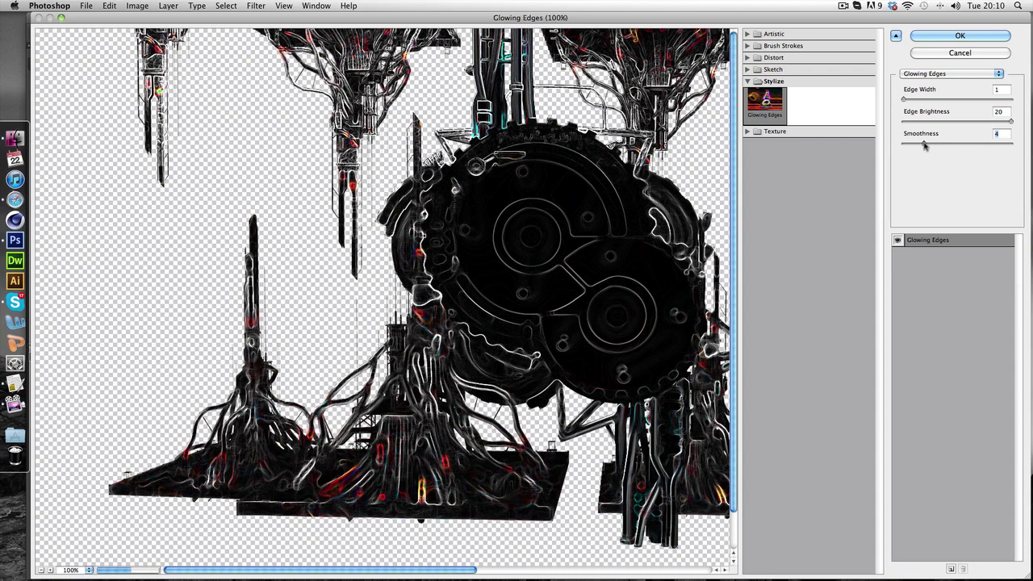
{"action": "mouse_move", "coordinate": [925, 145]}
{"action": "left_mouse_down"}
{"action": "mouse_move", "coordinate": [971, 144]}
{"action": "mouse_move", "coordinate": [943, 144]}
{"action": "left_mouse_up"}
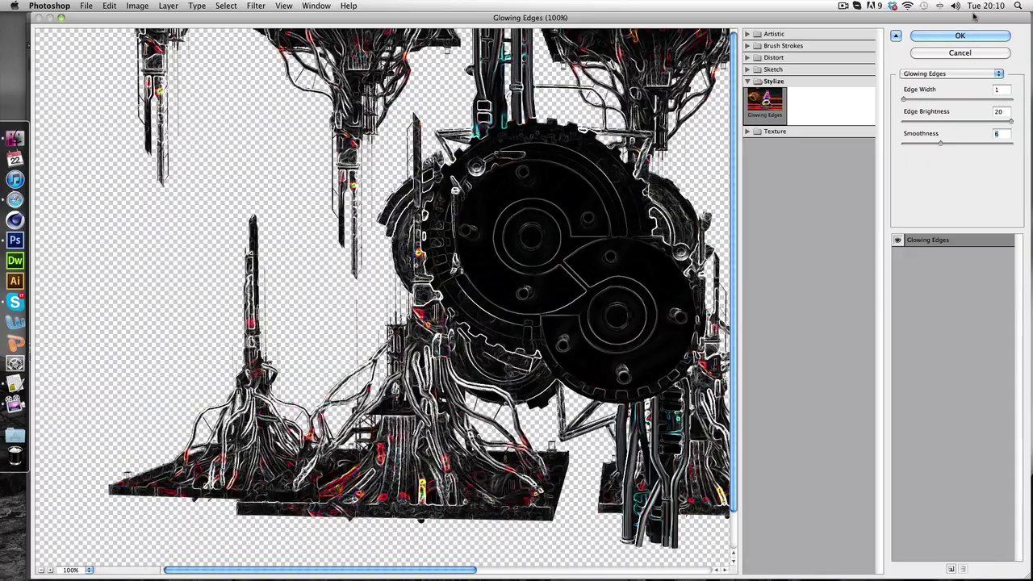
Apply Glowing Edges and set the new copy's blend mode to Lighten
{"action": "left_click", "coordinate": [969, 37]}
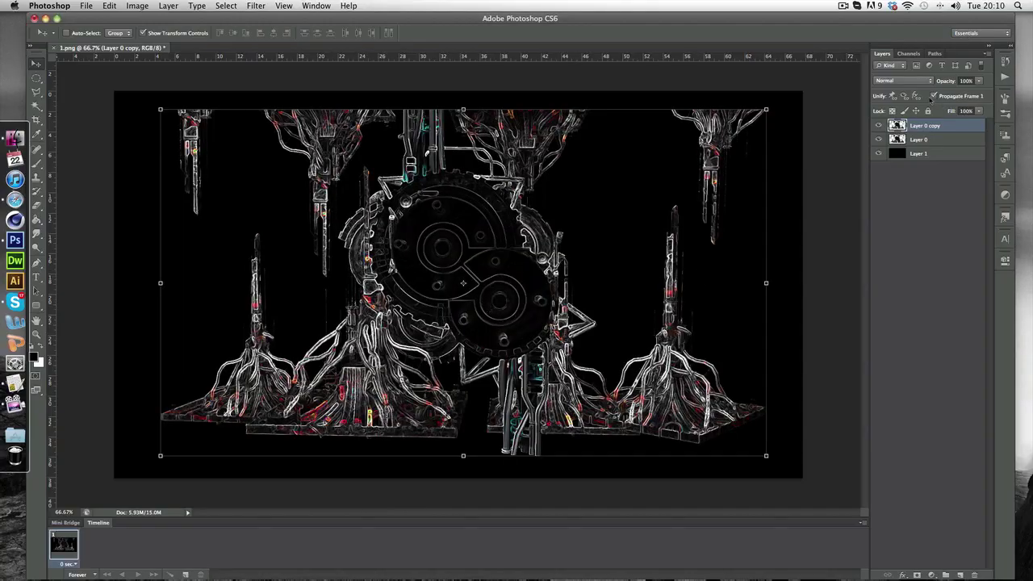
{"action": "left_click", "coordinate": [904, 82]}
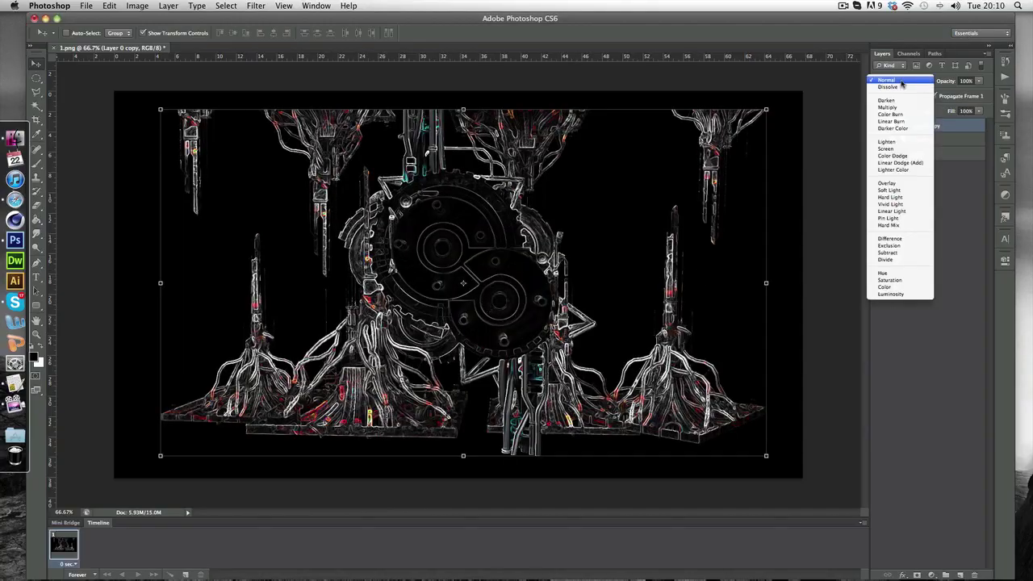
{"action": "left_click", "coordinate": [885, 149]}
{"action": "left_click", "coordinate": [904, 80]}
{"action": "left_click", "coordinate": [887, 80]}
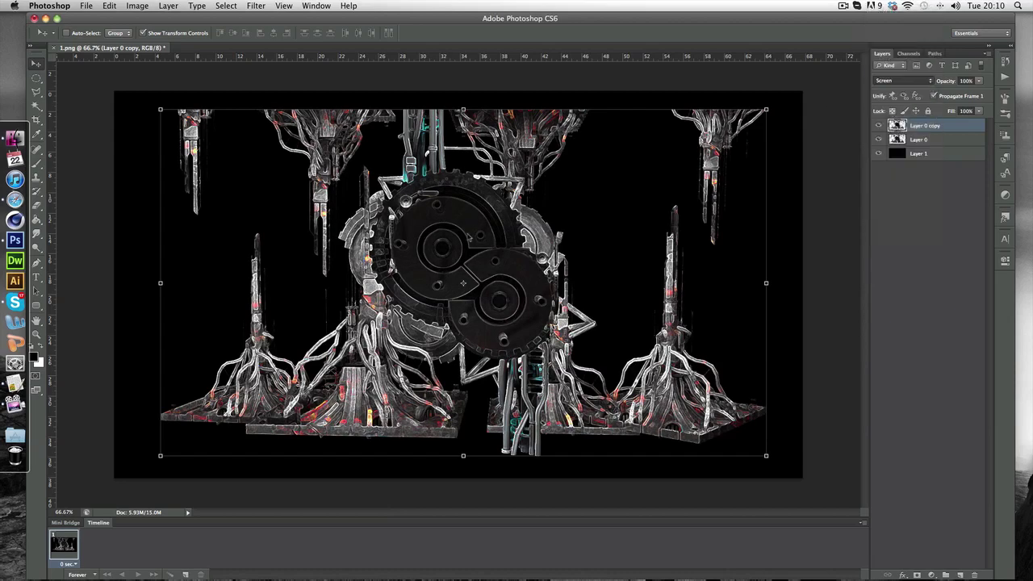
{"action": "key", "text": "Up"}
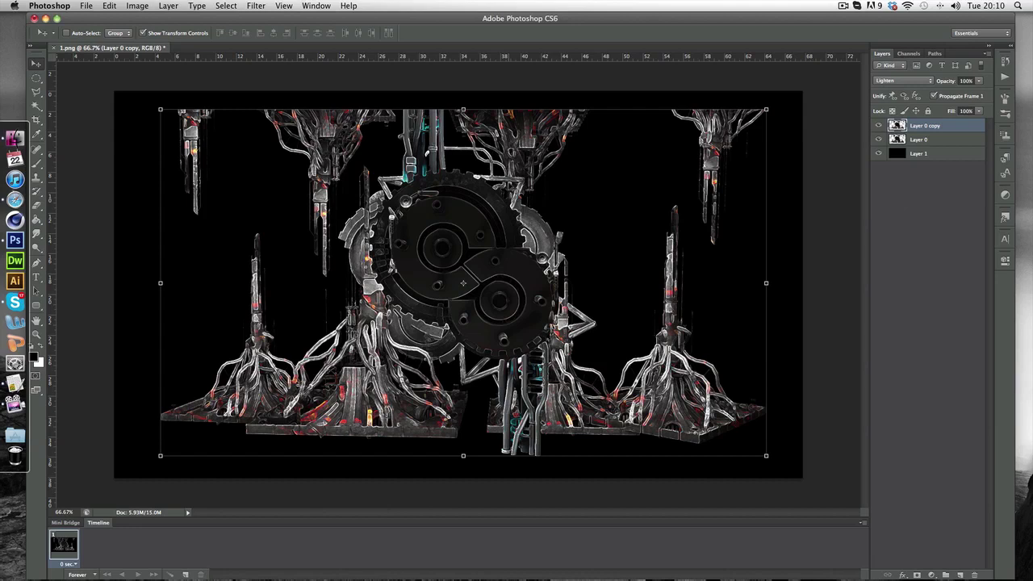
Desaturate the glowing edge layer with Hue/Saturation at Saturation -100
{"action": "key", "text": "super+u"}
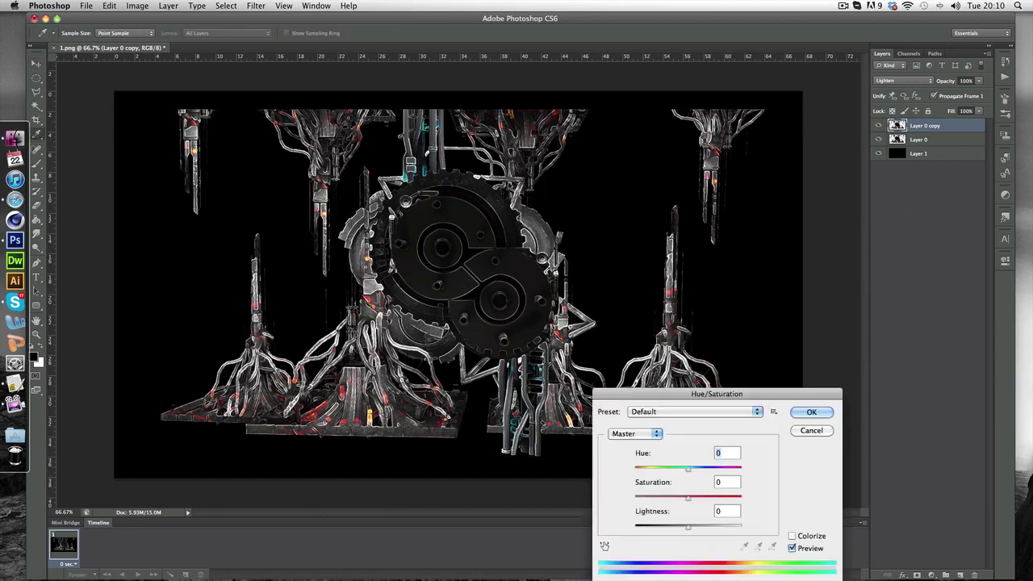
{"action": "left_click_drag", "start_coordinate": [658, 395], "coordinate": [658, 259]}
{"action": "left_click_drag", "start_coordinate": [688, 361], "coordinate": [635, 361]}
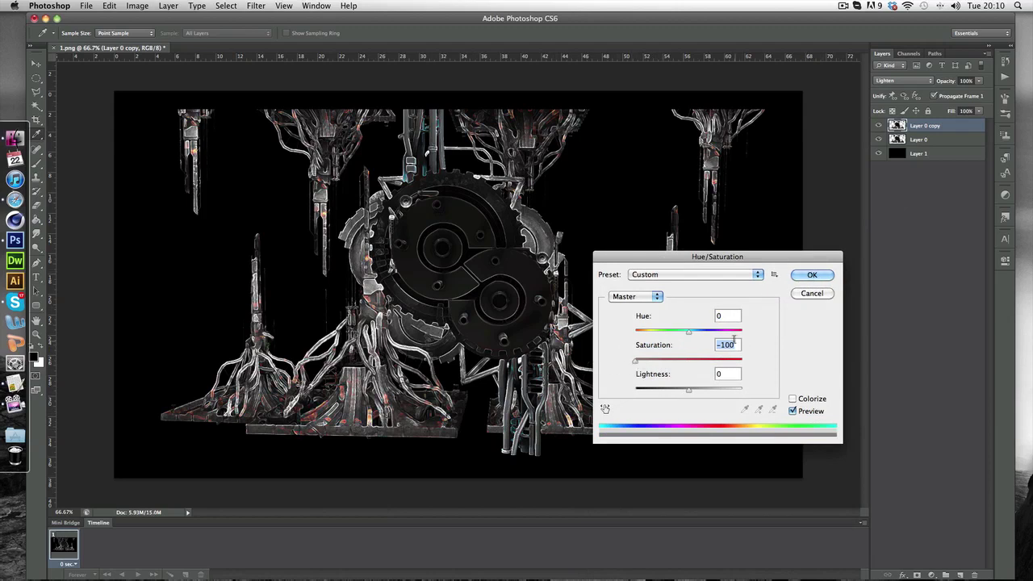
{"action": "left_click", "coordinate": [817, 276]}
{"action": "key", "text": "v"}
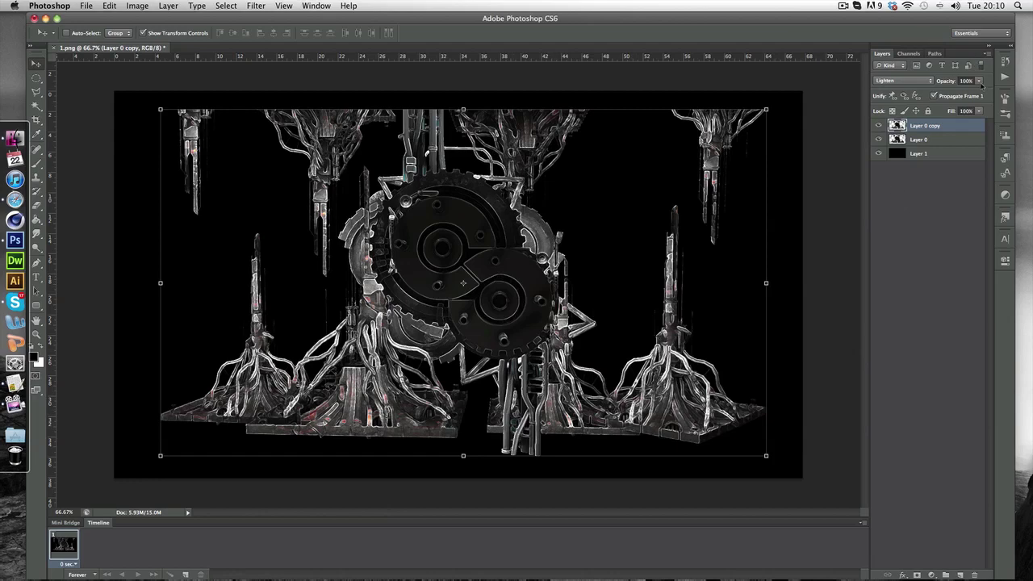
Toggle the edge layer's visibility to compare, then lower its opacity to 59%
{"action": "left_click", "coordinate": [878, 126]}
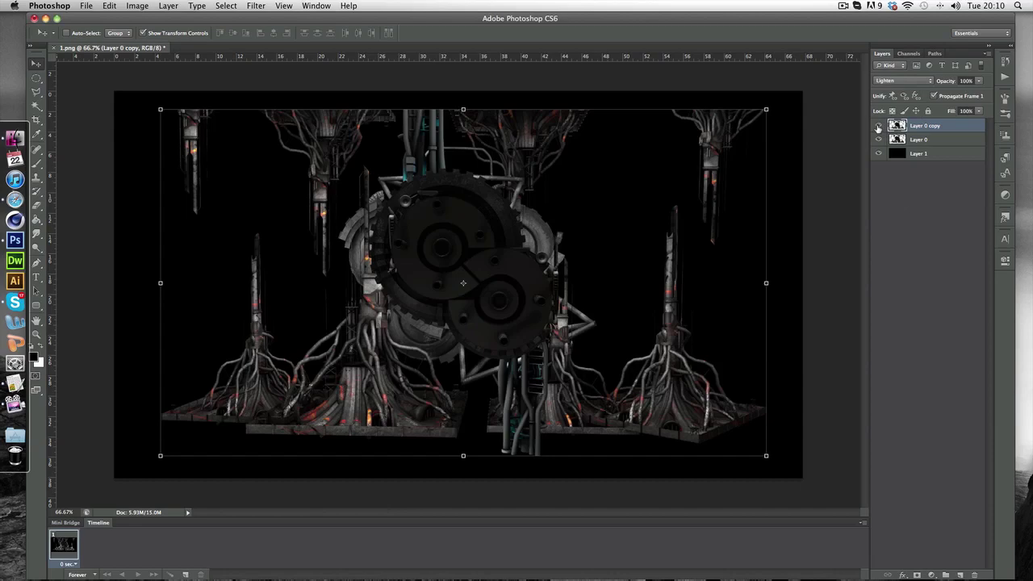
{"action": "left_click", "coordinate": [878, 126]}
{"action": "left_click", "coordinate": [979, 81]}
{"action": "left_click_drag", "start_coordinate": [983, 94], "coordinate": [1029, 96]}
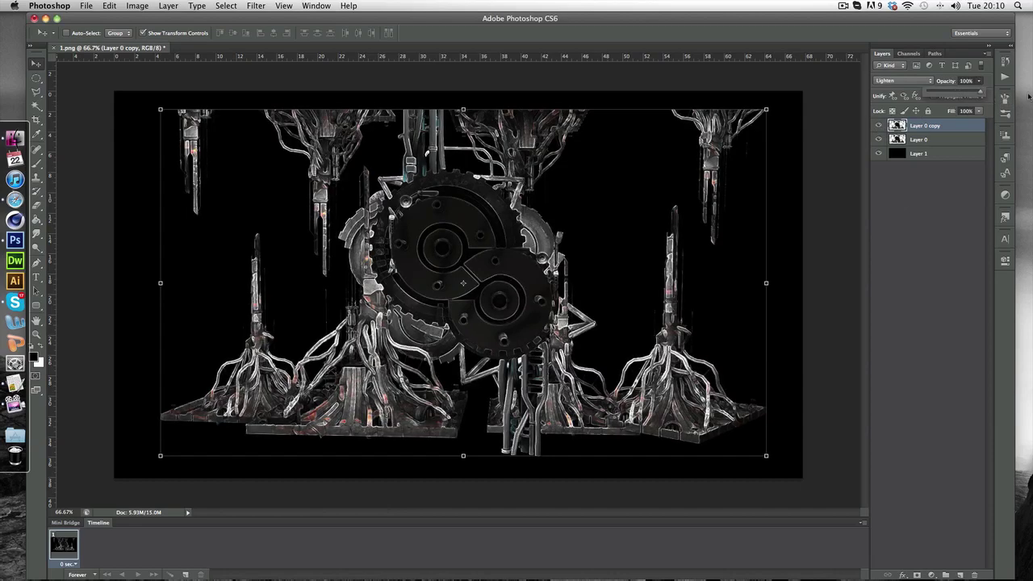